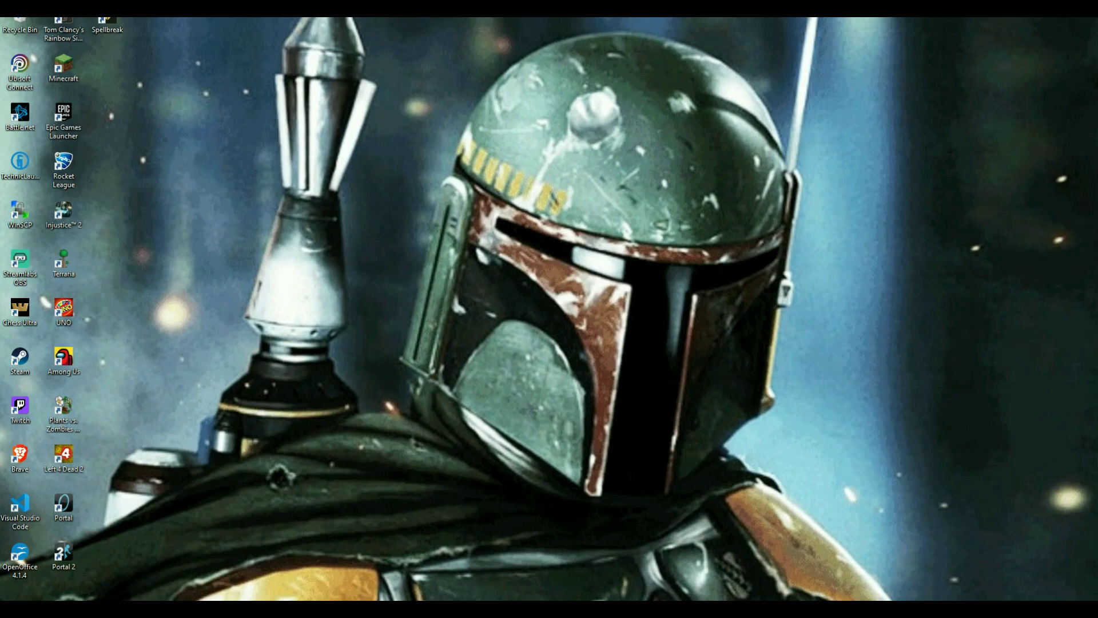
Search Windows for "control panel" and open the Control Panel
{"action": "left_click_drag", "start_coordinate": [242, 46], "coordinate": [848, 511]}
{"action": "left_click", "coordinate": [32, 596]}
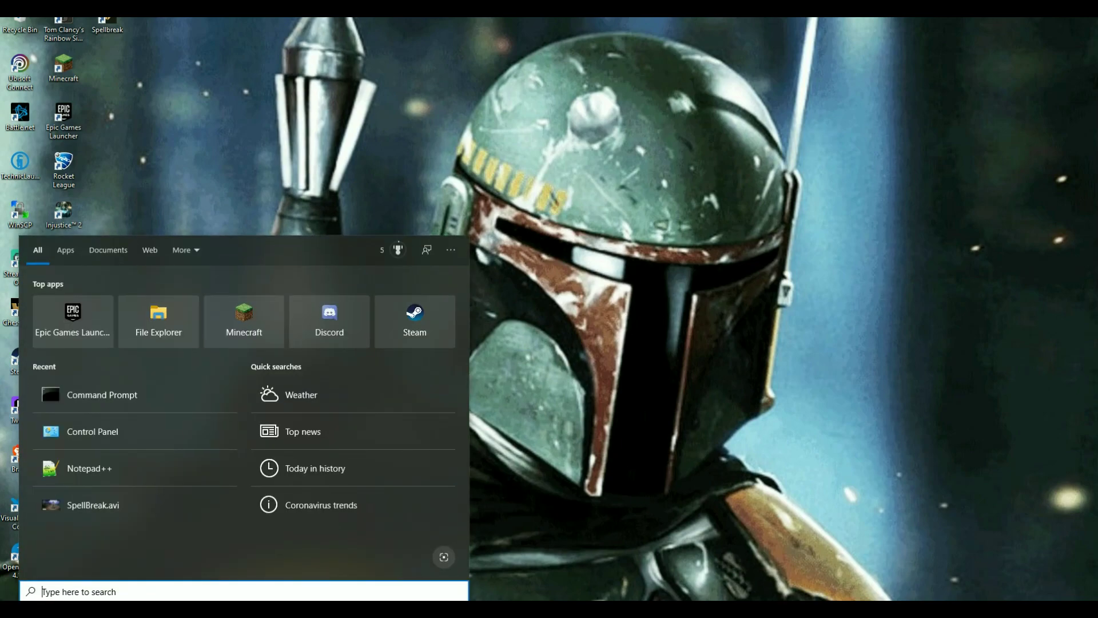
{"action": "type", "text": "control"}
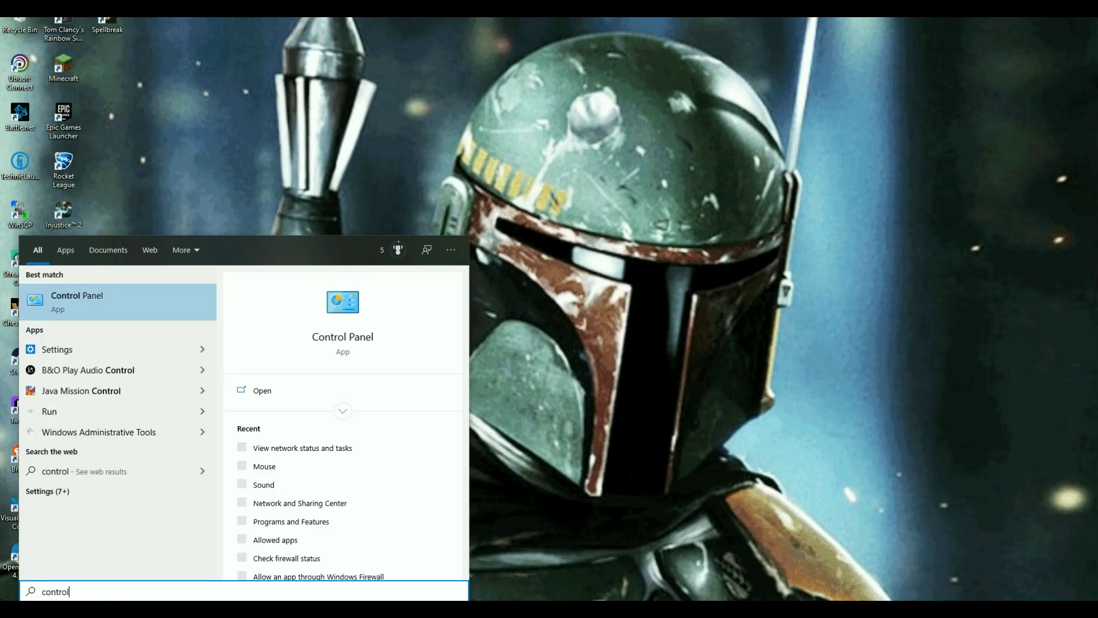
{"action": "type", "text": " panel"}
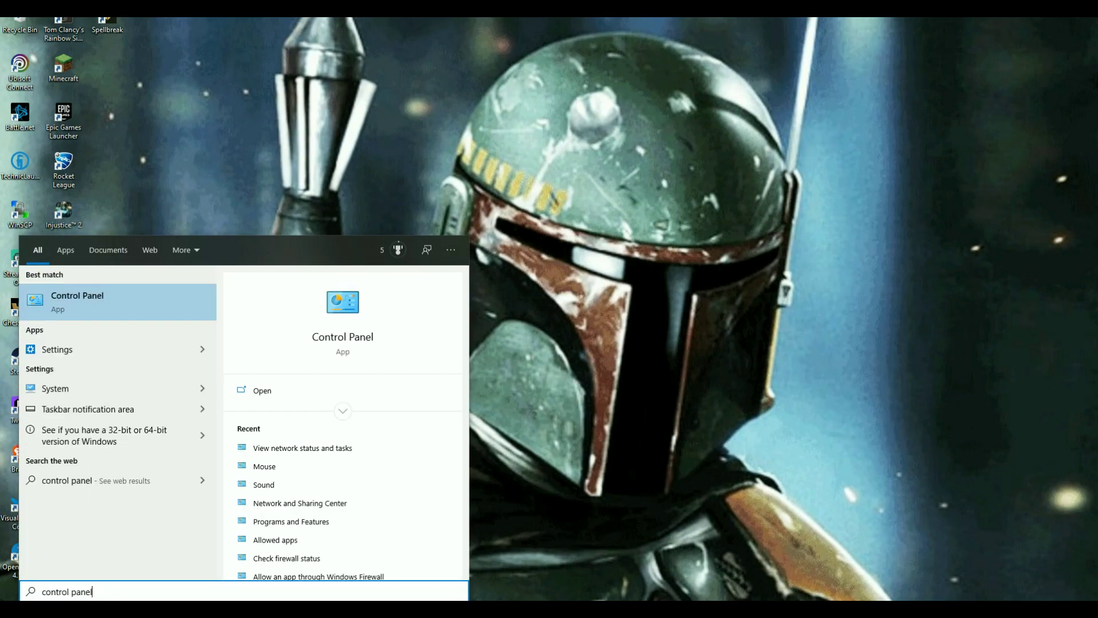
{"action": "key", "text": "Return"}
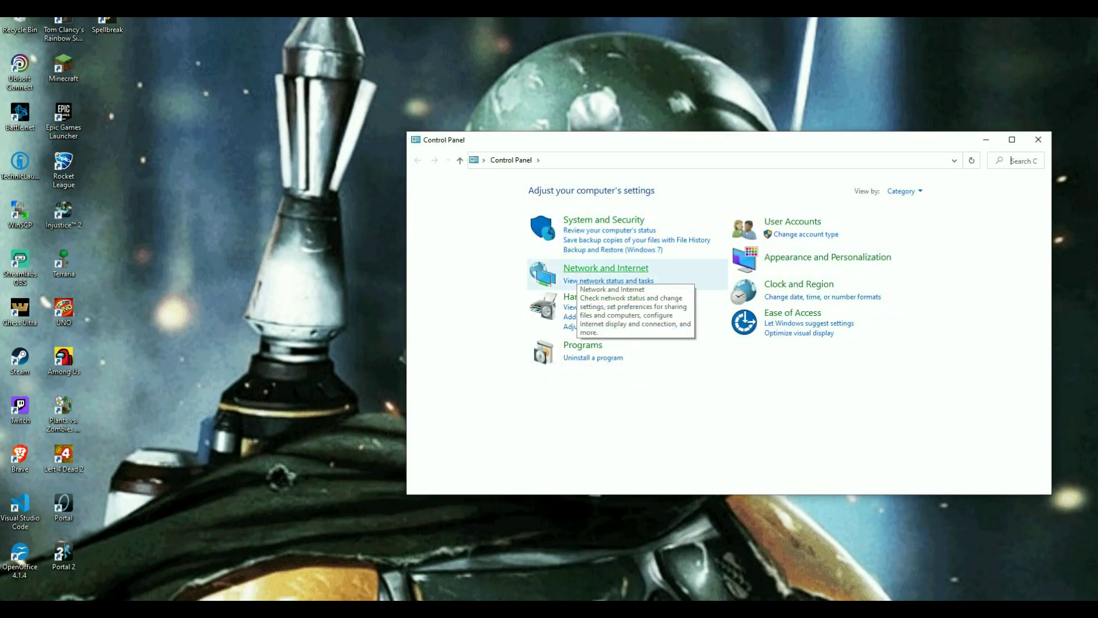
View the network status and tasks, and open the adapter settings listing the network connections
{"action": "key", "text": "ctrl+f"}
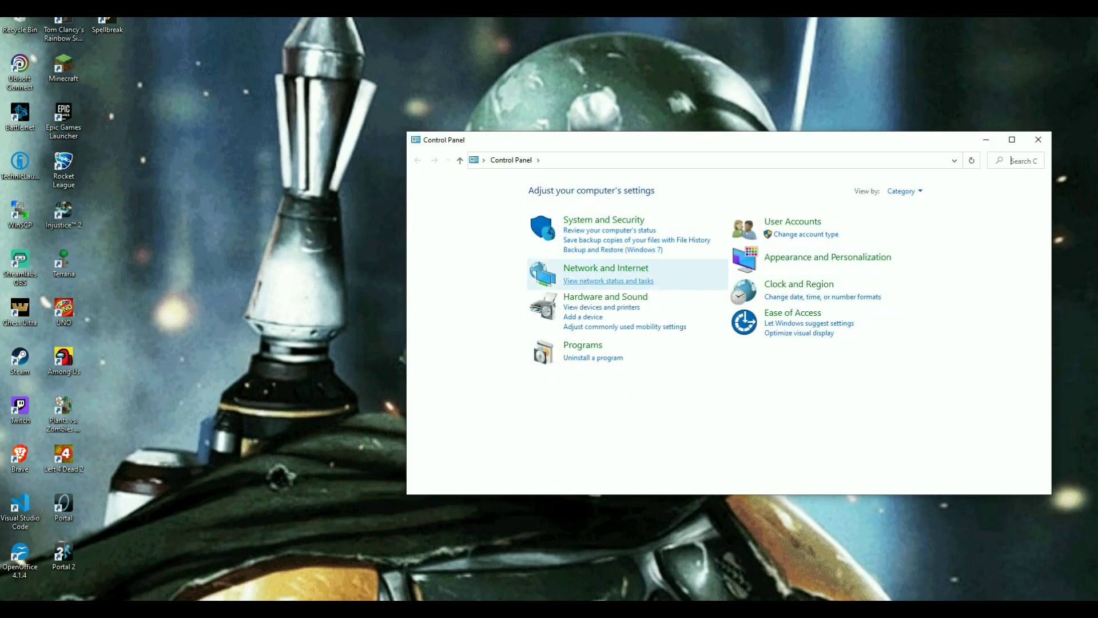
{"action": "left_click", "coordinate": [608, 280]}
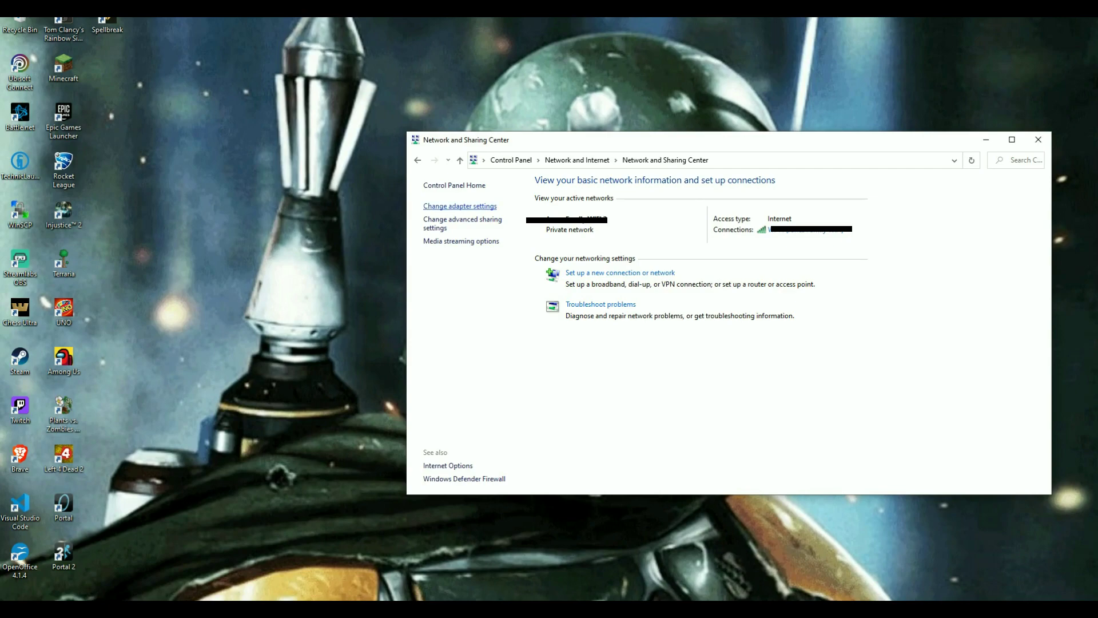
{"action": "left_click", "coordinate": [459, 206]}
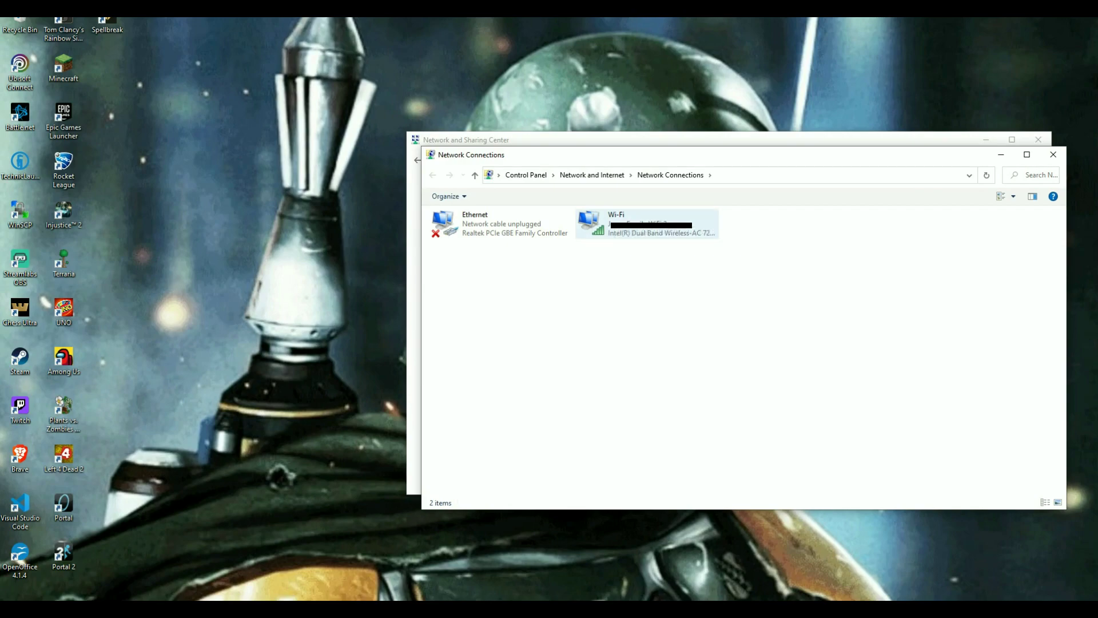
Open the Internet Protocol Version 4 (TCP/IPv4) properties of the Wi-Fi connection
{"action": "right_click", "coordinate": [655, 227]}
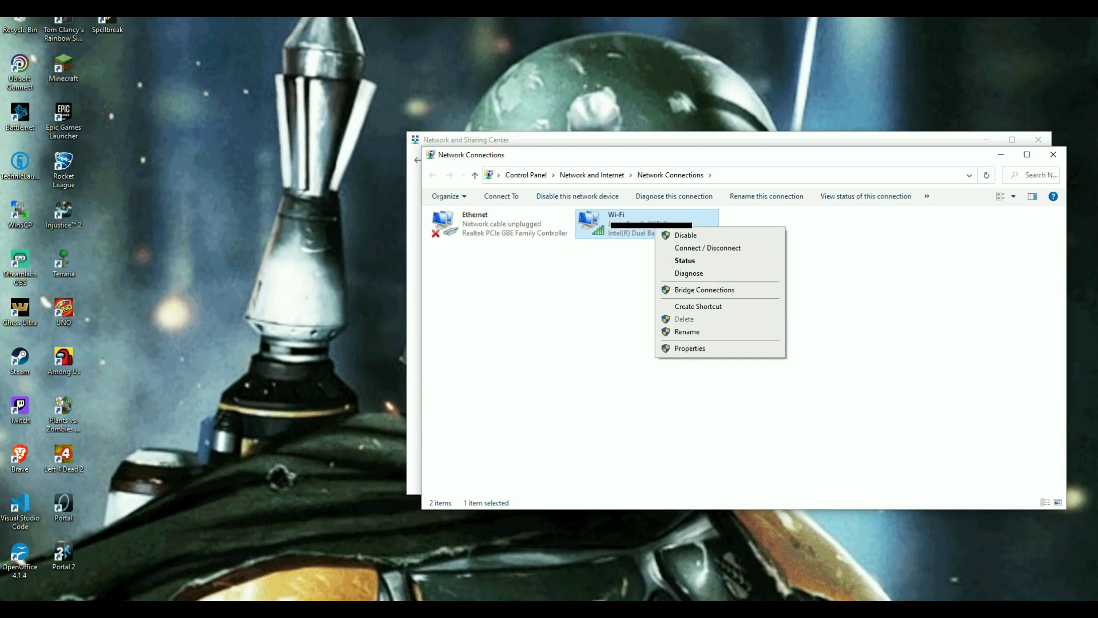
{"action": "left_click", "coordinate": [690, 348]}
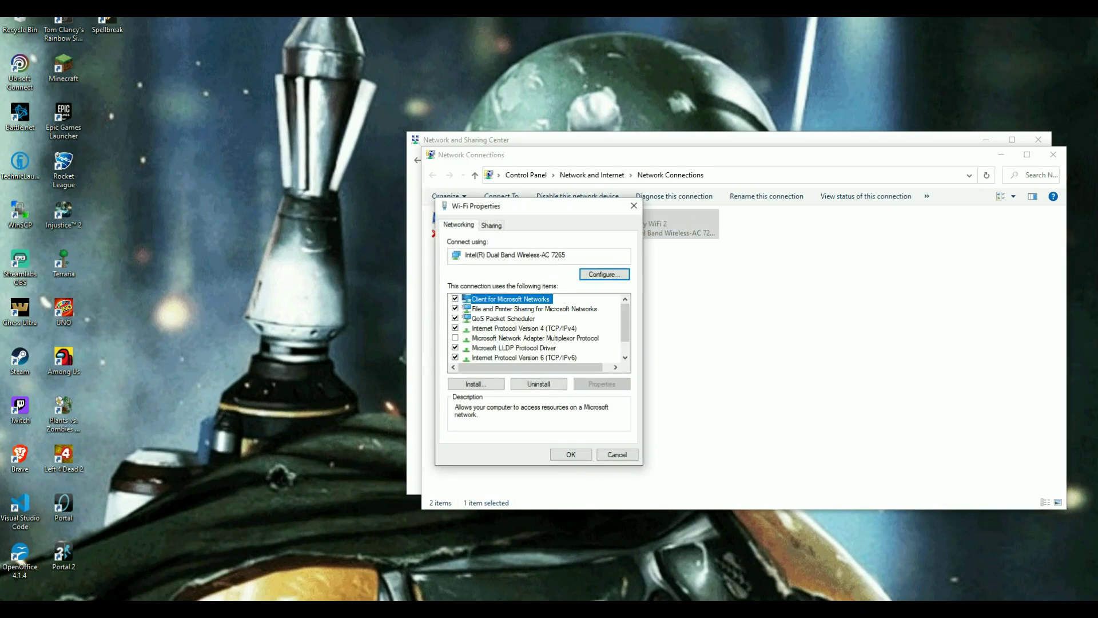
{"action": "scroll", "coordinate": [535, 328], "scroll_direction": "down", "scroll_amount": 1}
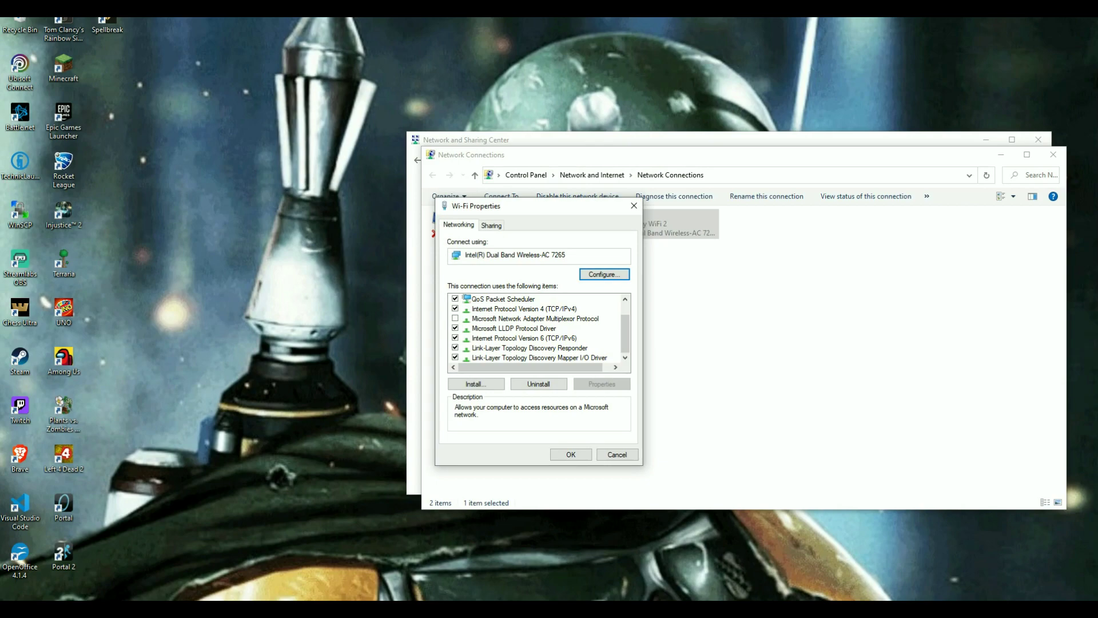
{"action": "left_click", "coordinate": [524, 308]}
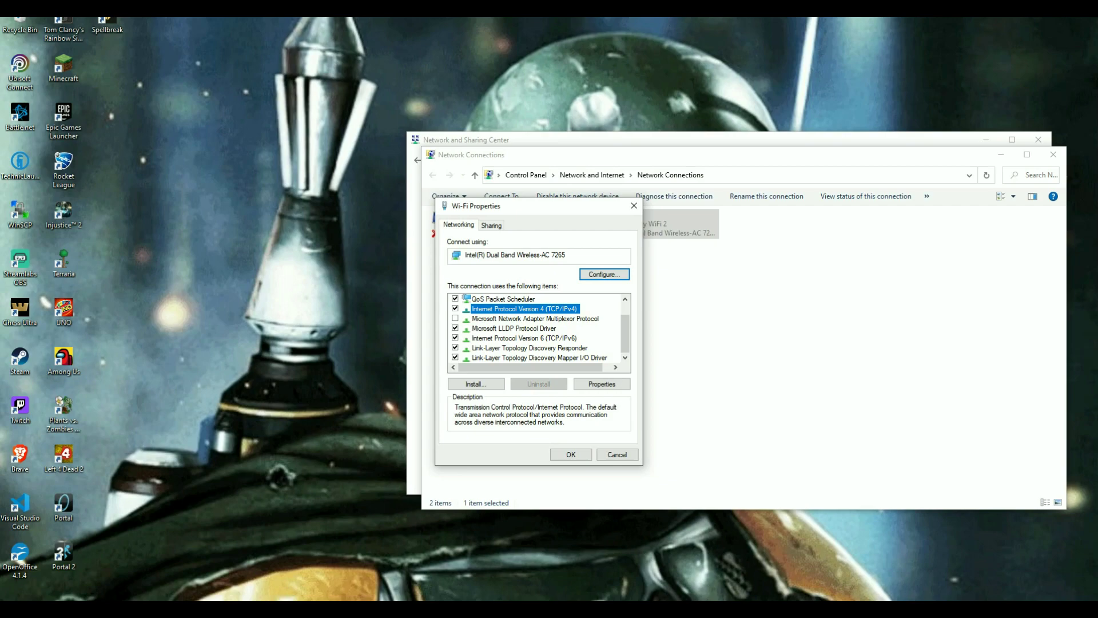
{"action": "left_click", "coordinate": [601, 383]}
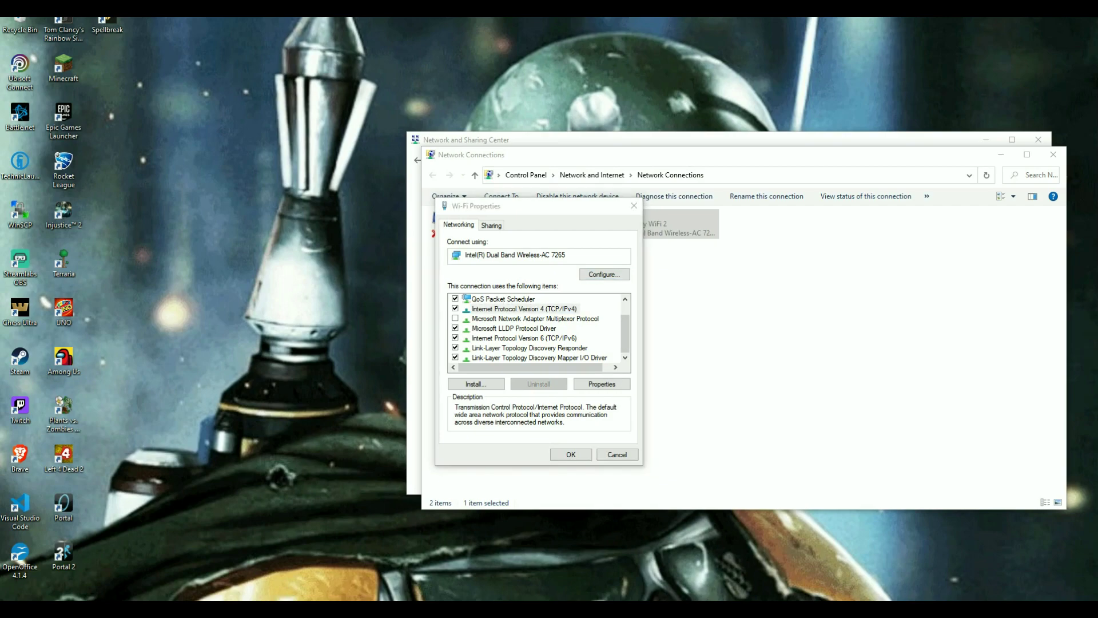
{"action": "mouse_move", "coordinate": [594, 206]}
{"action": "left_mouse_down"}
{"action": "mouse_move", "coordinate": [592, 217]}
{"action": "mouse_move", "coordinate": [604, 195]}
{"action": "mouse_move", "coordinate": [623, 198]}
{"action": "mouse_move", "coordinate": [613, 200]}
{"action": "left_mouse_up"}
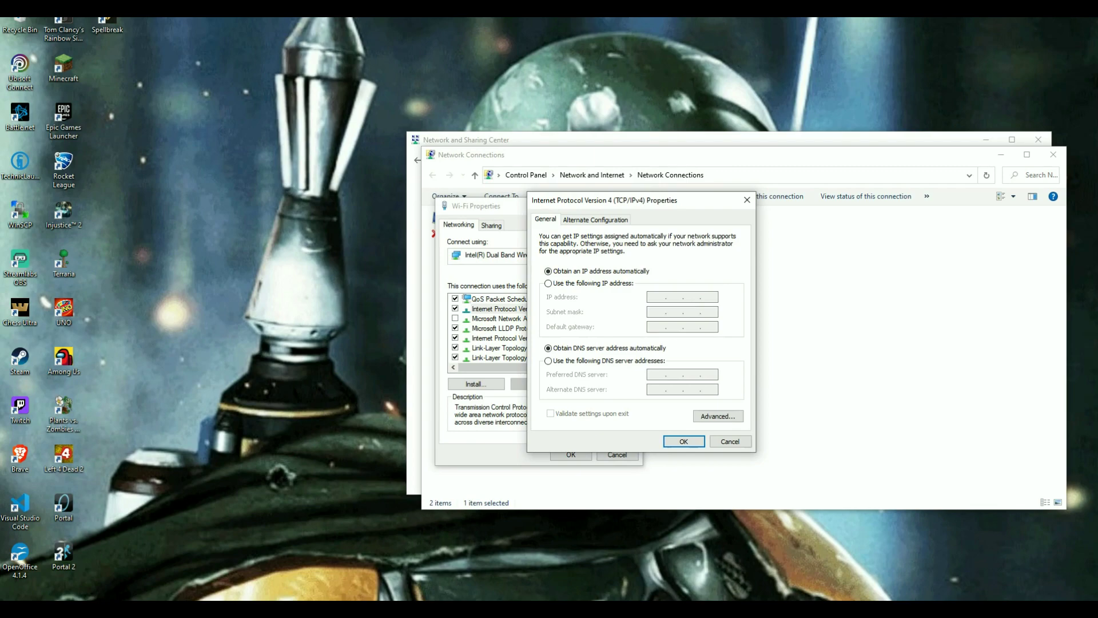
Place the Notepad list of DNS addresses beside the IPv4 properties and choose automatic IP addressing with manually specified DNS servers
{"action": "key", "text": "alt+Tab"}
{"action": "left_click_drag", "start_coordinate": [400, 130], "coordinate": [330, 203]}
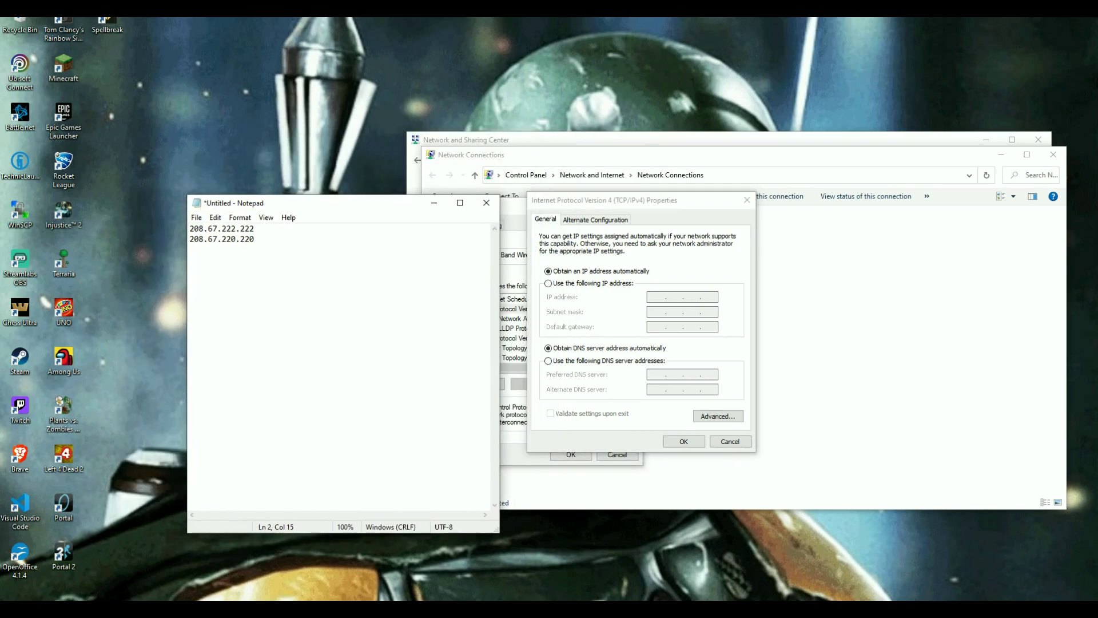
{"action": "key", "text": "alt+Tab"}
{"action": "left_click", "coordinate": [548, 283]}
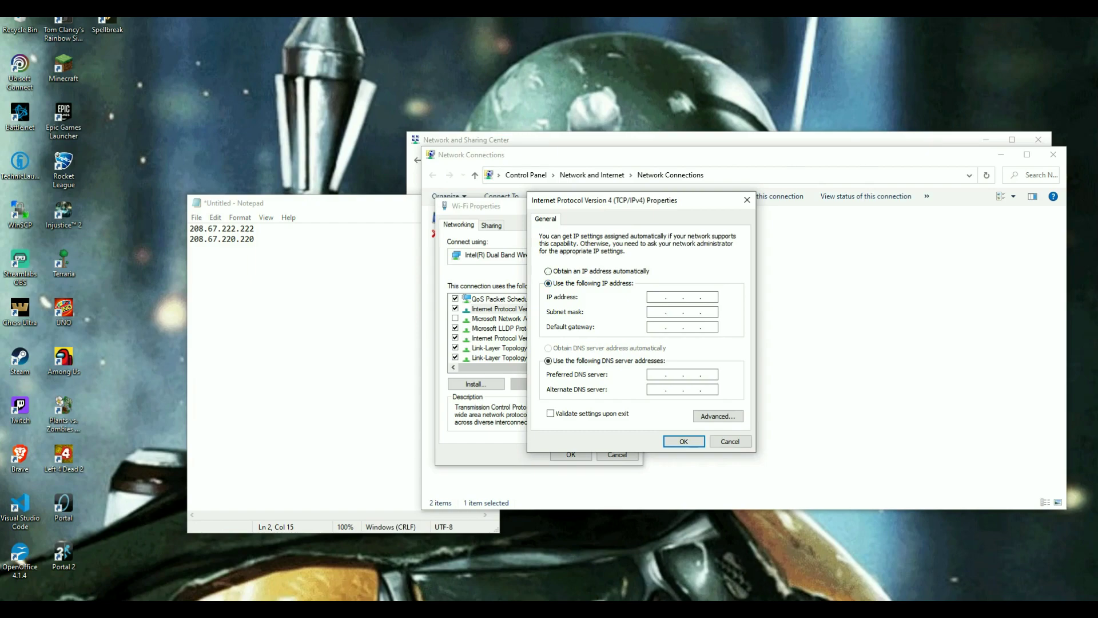
{"action": "left_click", "coordinate": [548, 270]}
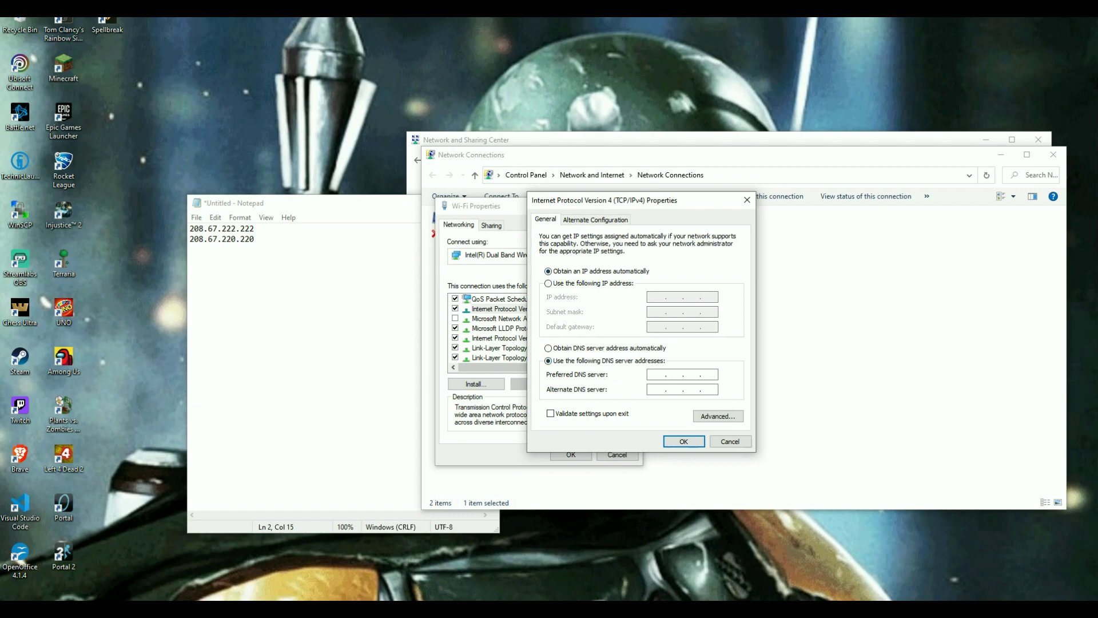
Compare the two DNS server addresses noted in Notepad with the preferred and alternate DNS server fields
{"action": "left_click_drag", "start_coordinate": [189, 228], "coordinate": [253, 239]}
{"action": "left_click", "coordinate": [255, 239]}
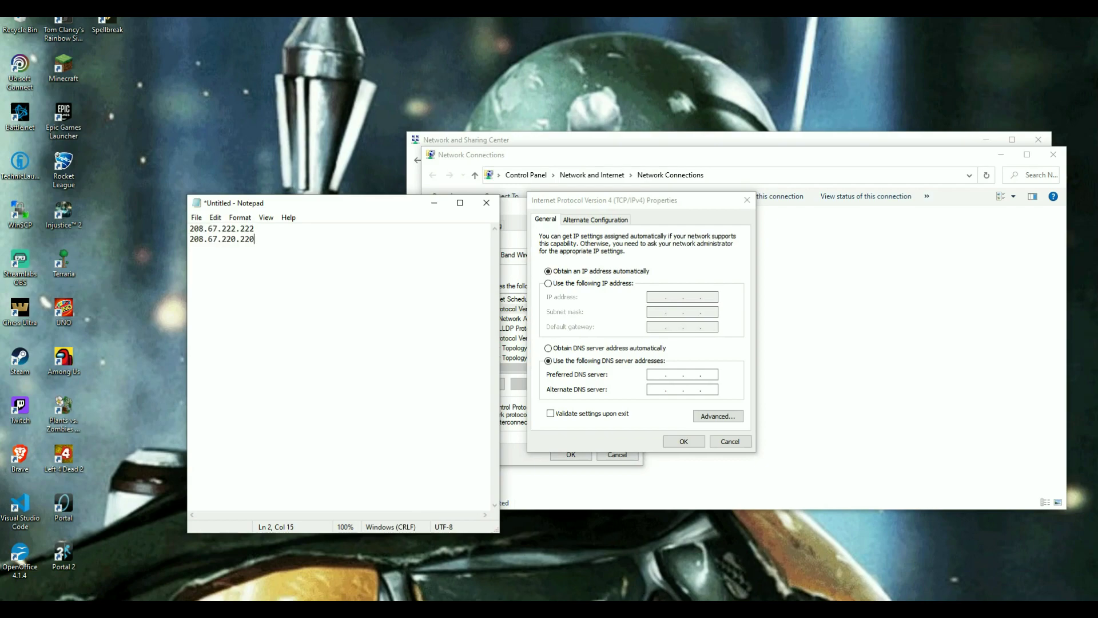
{"action": "key", "text": "alt+Tab"}
{"action": "left_click", "coordinate": [231, 239]}
{"action": "left_click", "coordinate": [674, 389]}
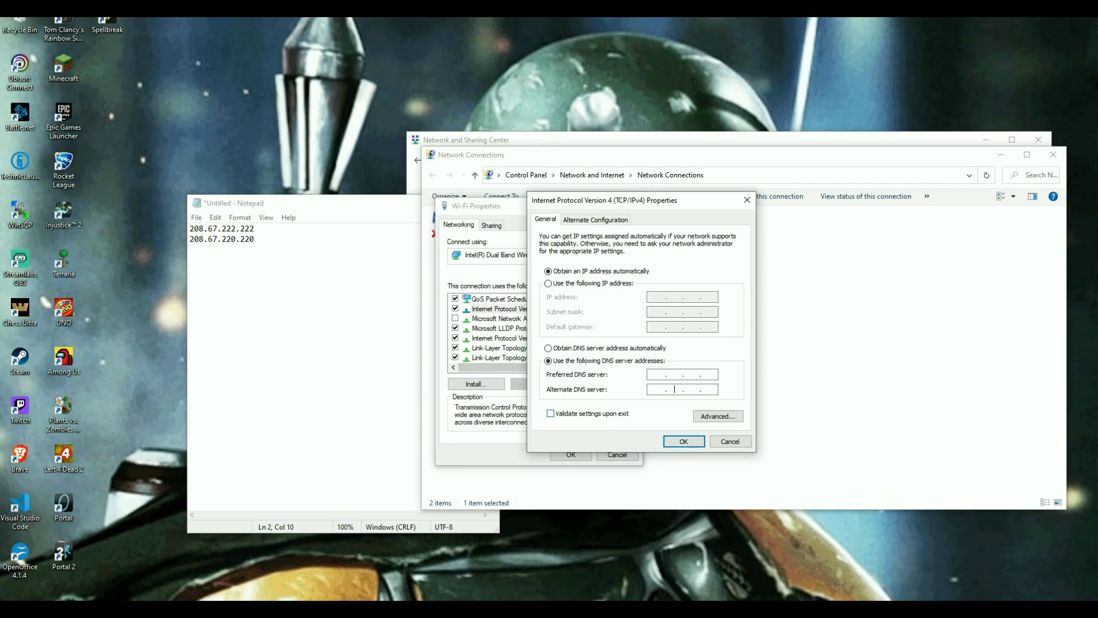
Accept the IPv4 properties and close the Wi-Fi properties and network windows
{"action": "left_click", "coordinate": [683, 441]}
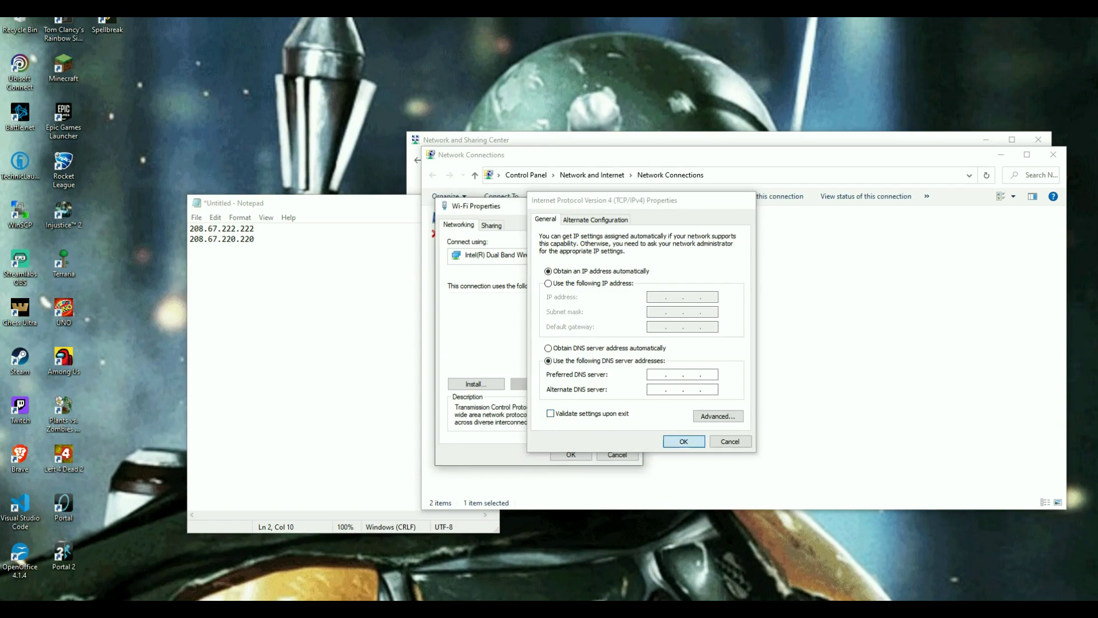
{"action": "left_click", "coordinate": [633, 205]}
{"action": "left_click", "coordinate": [1052, 154]}
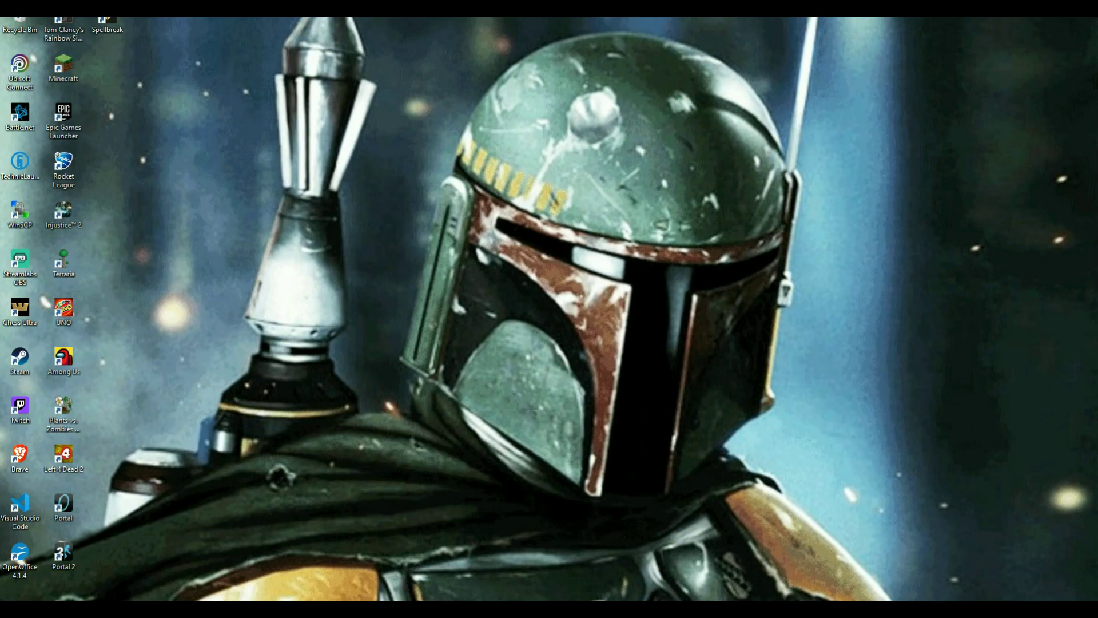
Search Windows for "cmd", open the Command Prompt and move its window over the middle of the desktop
{"action": "key", "text": "super+s"}
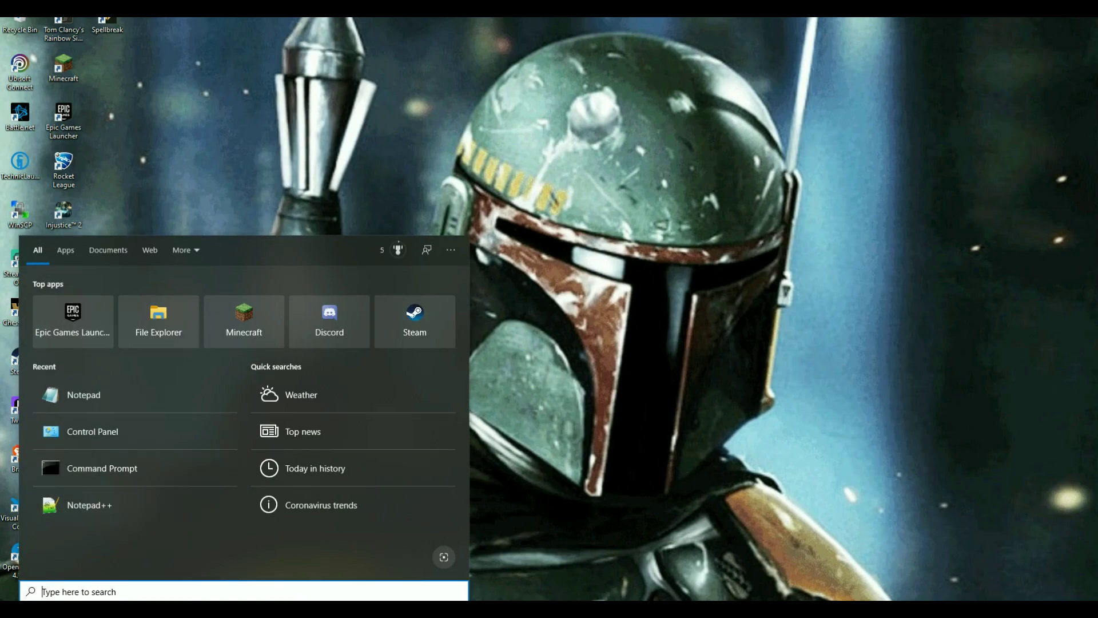
{"action": "type", "text": "cmd"}
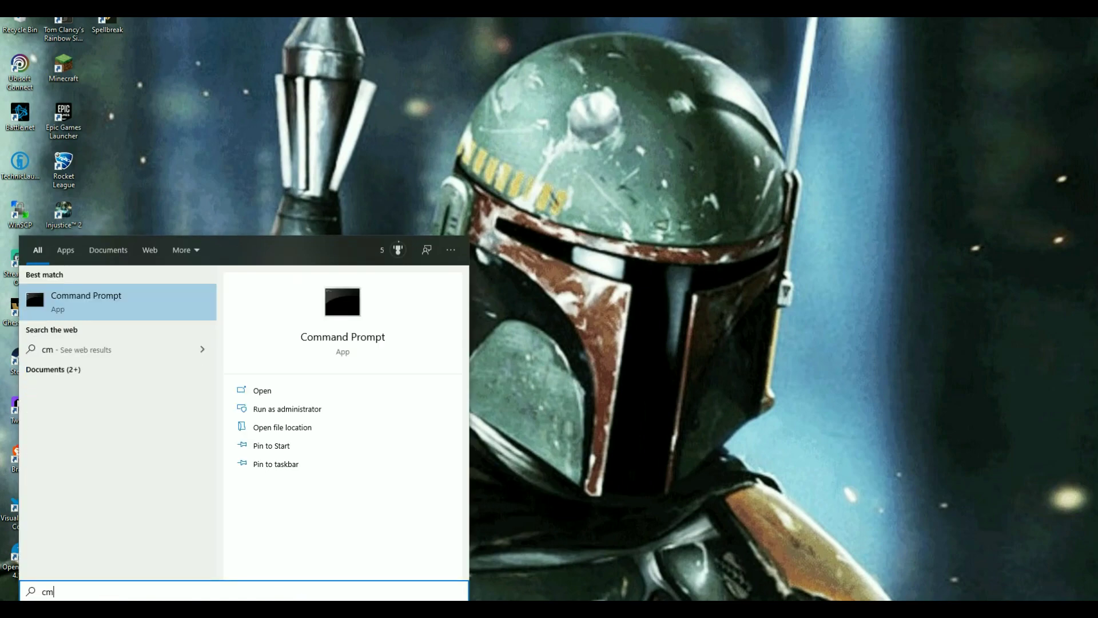
{"action": "key", "text": "Return"}
{"action": "left_click_drag", "start_coordinate": [400, 129], "coordinate": [749, 144]}
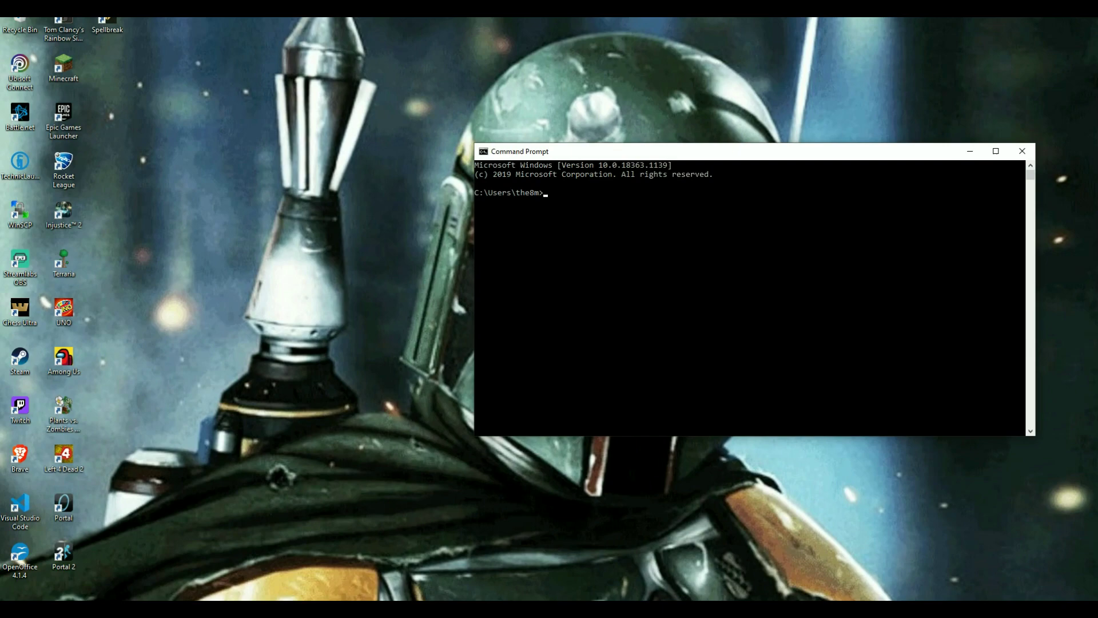
Ping server.minewind.com from the Command Prompt and examine the reply times and packet statistics
{"action": "type", "text": "ping server.minewind.com"}
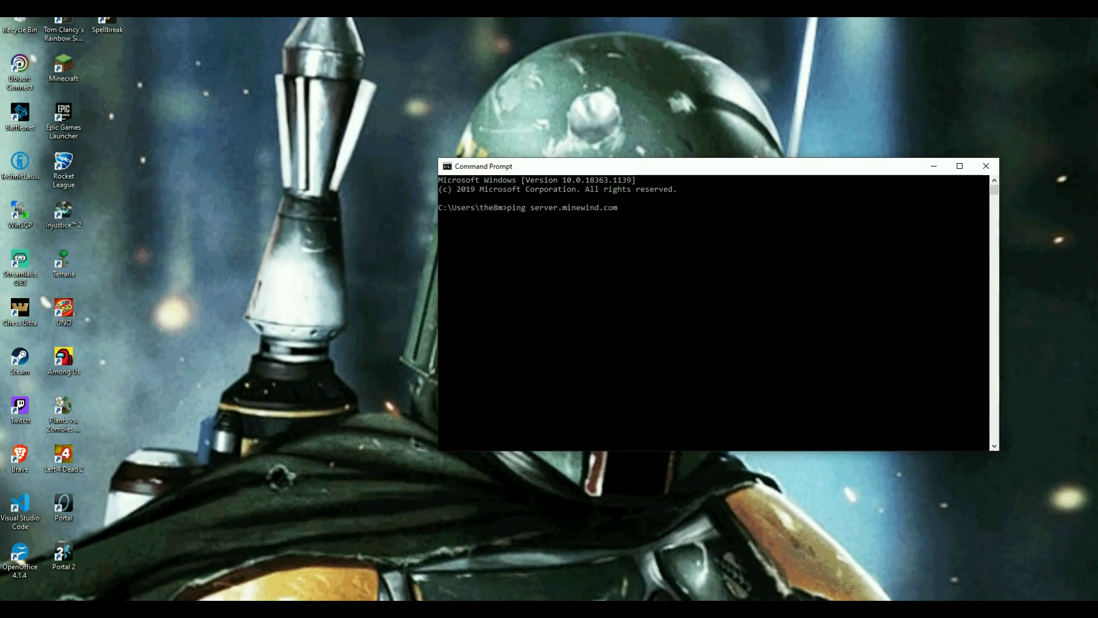
{"action": "key", "text": "Return"}
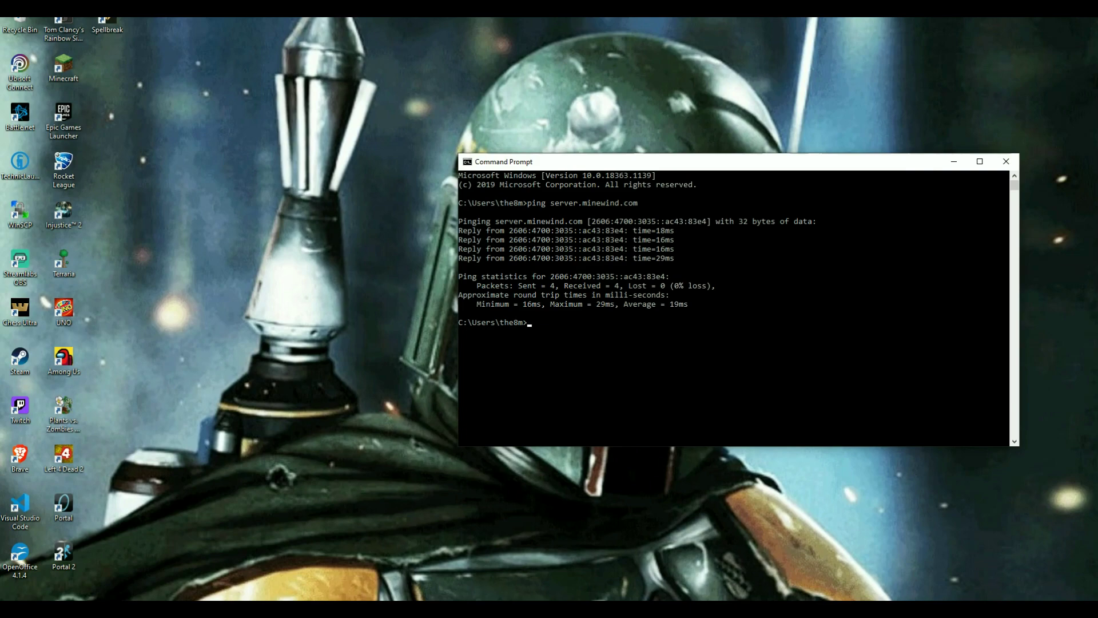
{"action": "left_click_drag", "start_coordinate": [738, 162], "coordinate": [565, 166]}
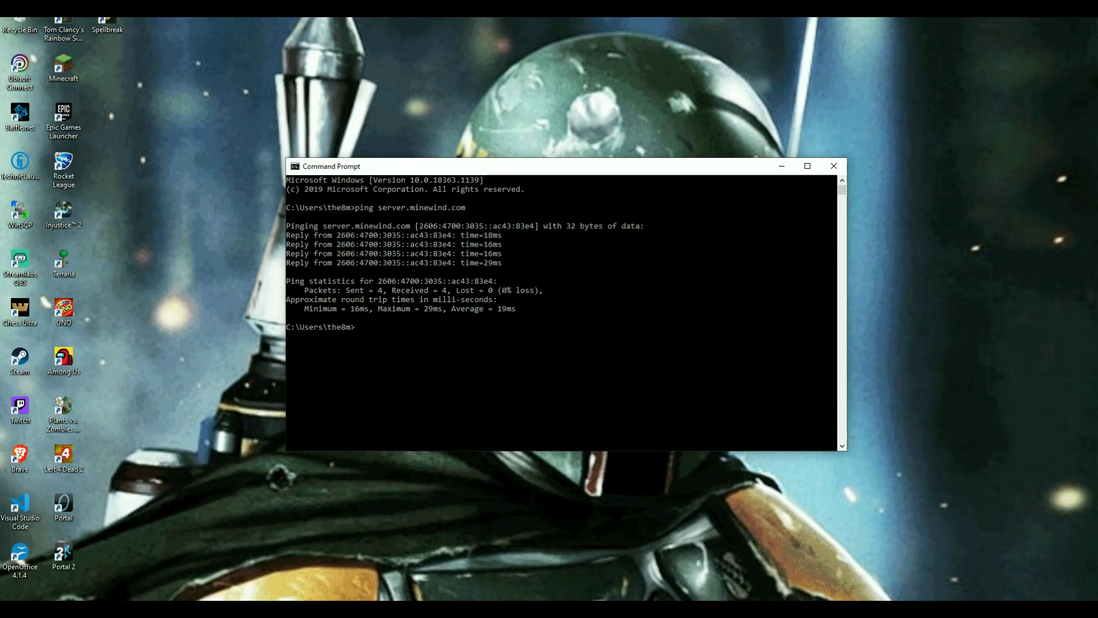
{"action": "left_click_drag", "start_coordinate": [565, 166], "coordinate": [629, 165]}
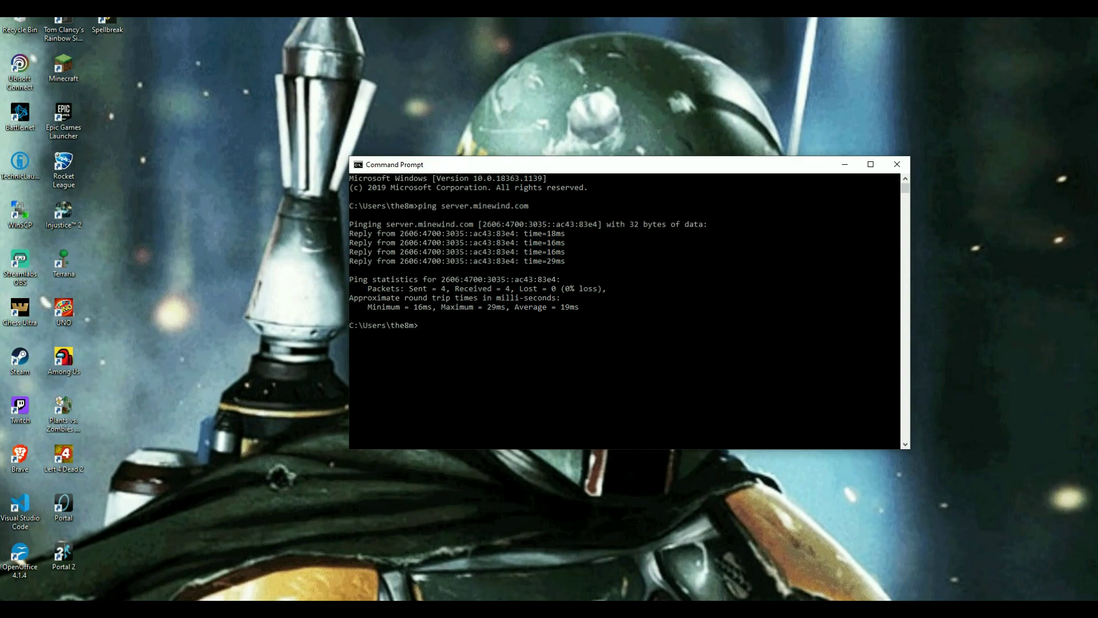
{"action": "left_click_drag", "start_coordinate": [629, 164], "coordinate": [692, 169]}
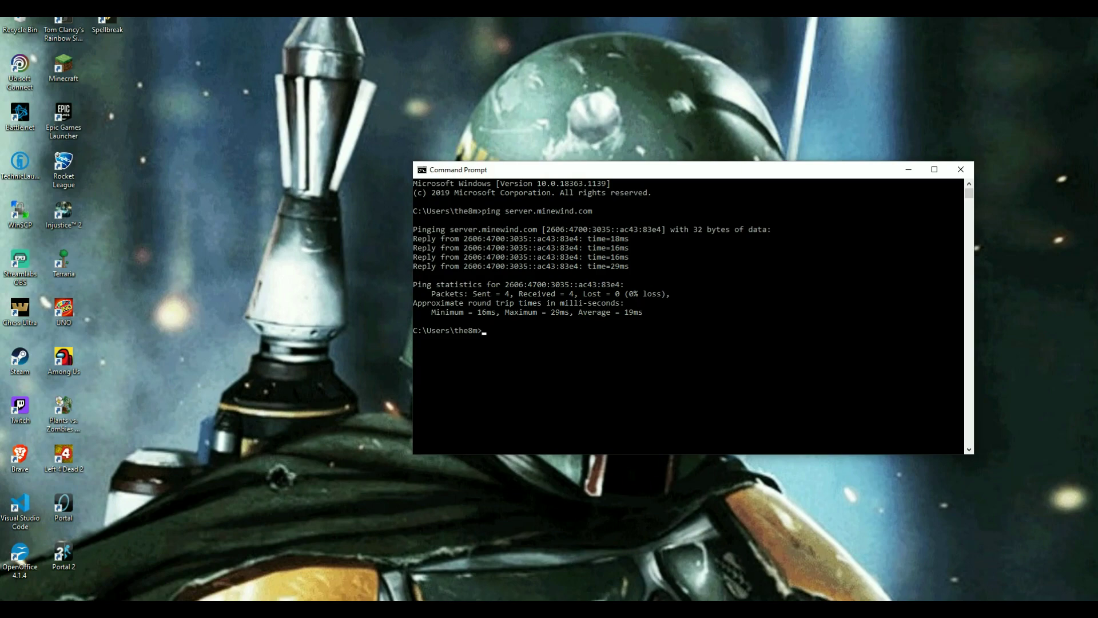
Ping mineplex.com, examine its statistics and close the Command Prompt
{"action": "type", "text": "ing"}
{"action": "type", "text": " mine"}
{"action": "type", "text": "plex"}
{"action": "type", "text": ",com"}
{"action": "key", "text": "BackSpace"}
{"action": "key", "text": "BackSpace"}
{"action": "key", "text": "BackSpace"}
{"action": "key", "text": "BackSpace"}
{"action": "type", "text": ".com"}
{"action": "key", "text": "Return"}
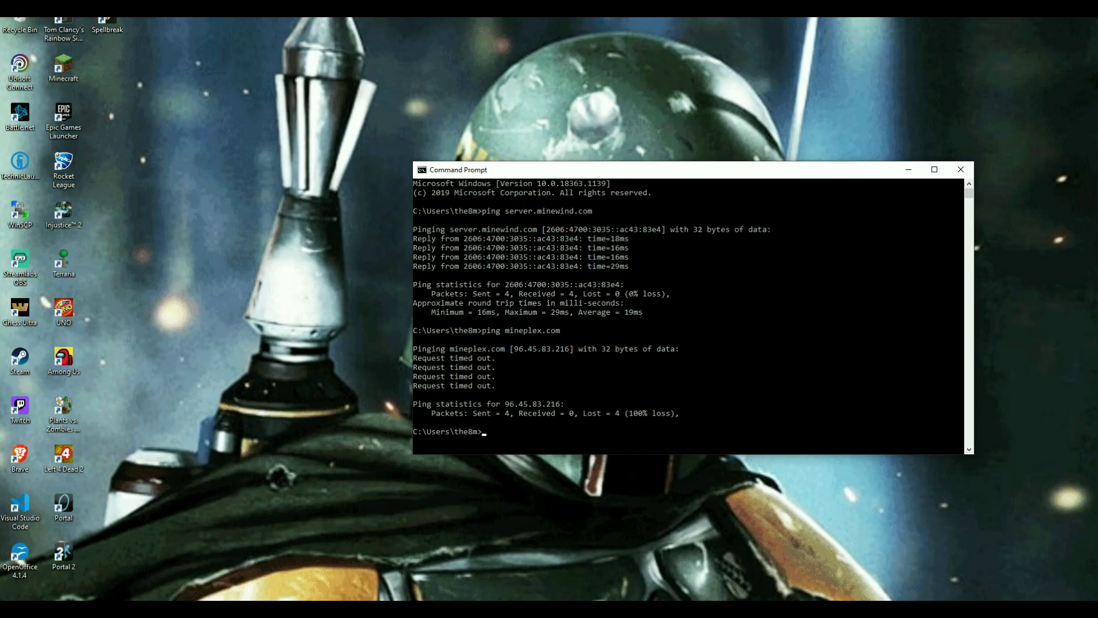
{"action": "left_click_drag", "start_coordinate": [663, 170], "coordinate": [523, 143]}
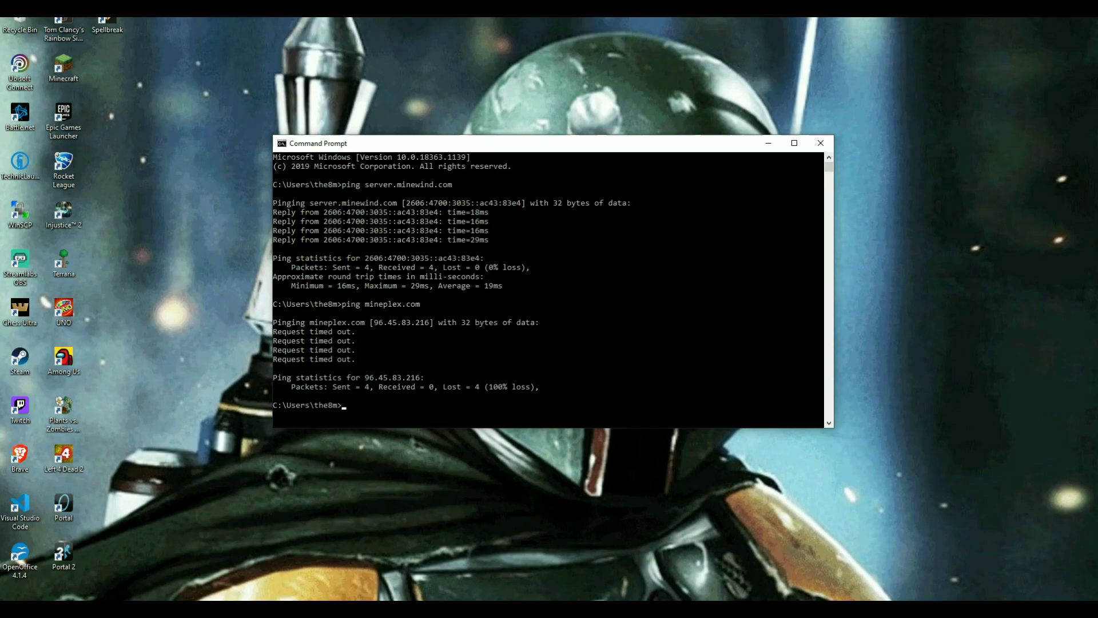
{"action": "left_click", "coordinate": [820, 143]}
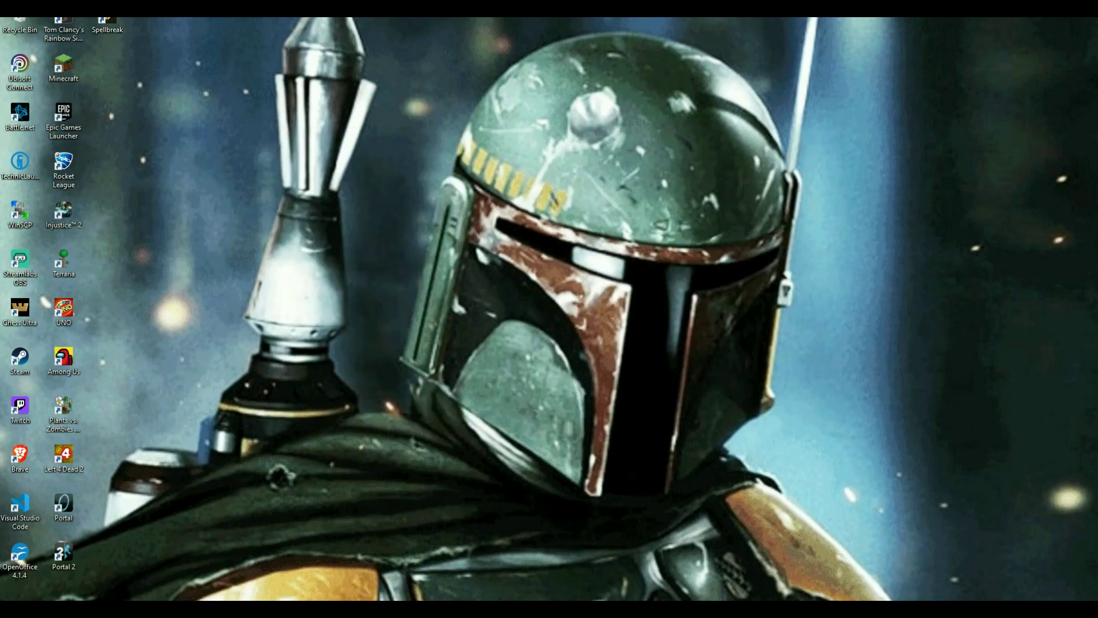